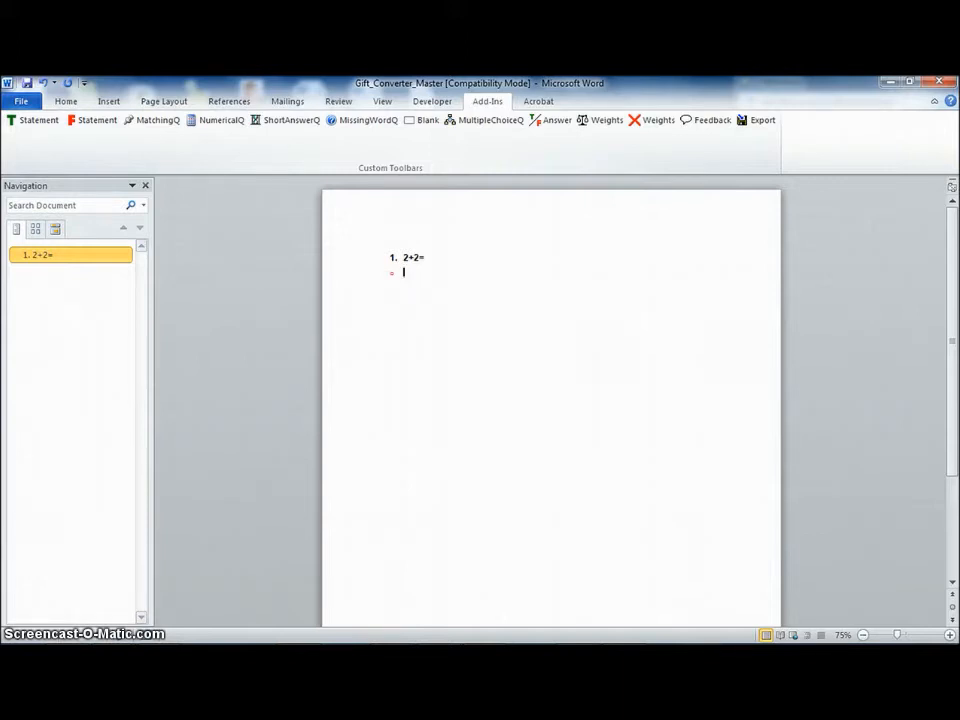
# Fill in the answer choices 2, 3, 4 and 5 for the 2+2= question and mark 4 as the correct answer.
pyautogui.write('3')
pyautogui.press('Return')
pyautogui.write('4')
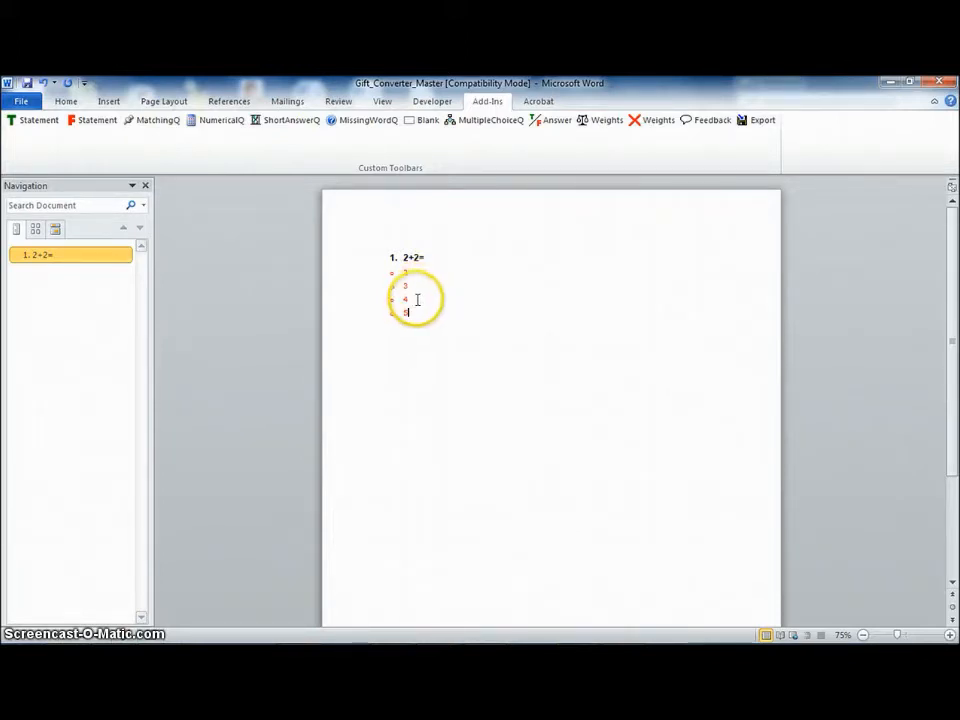
pyautogui.moveTo(411, 298); pyautogui.dragTo(384, 305)
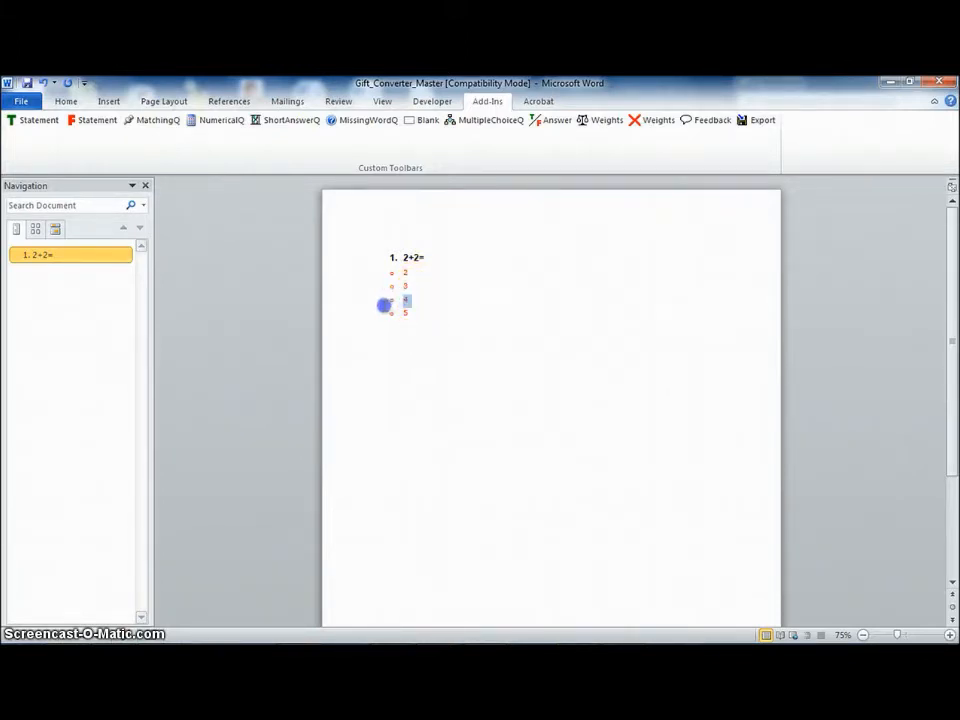
pyautogui.click(553, 122)
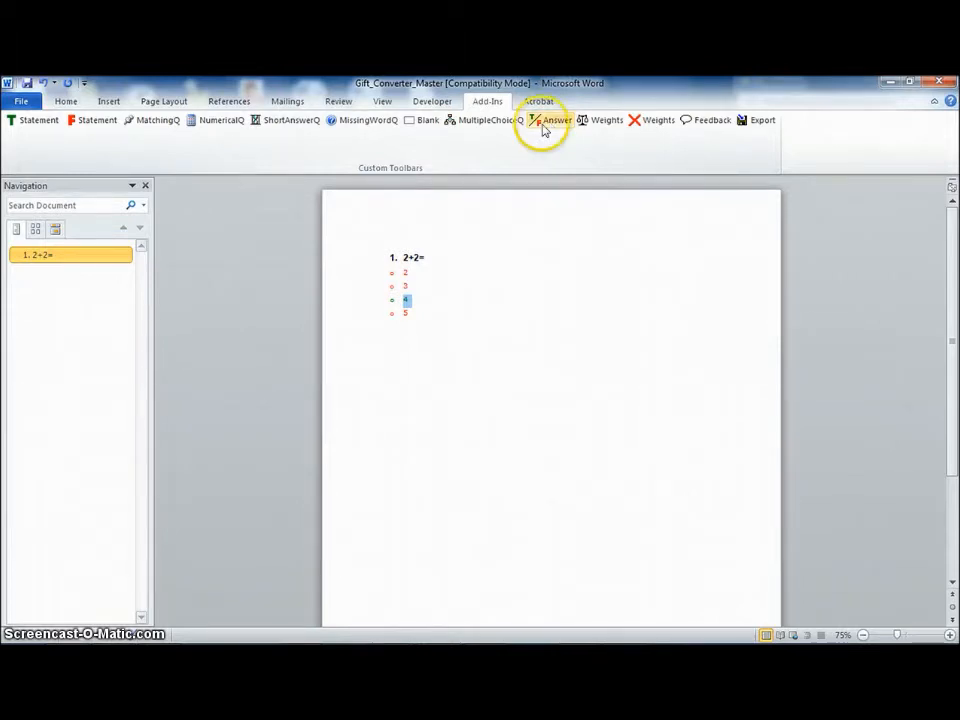
# Add a true statement question reading "4+4=8" after the last answer choice.
pyautogui.click(420, 313)
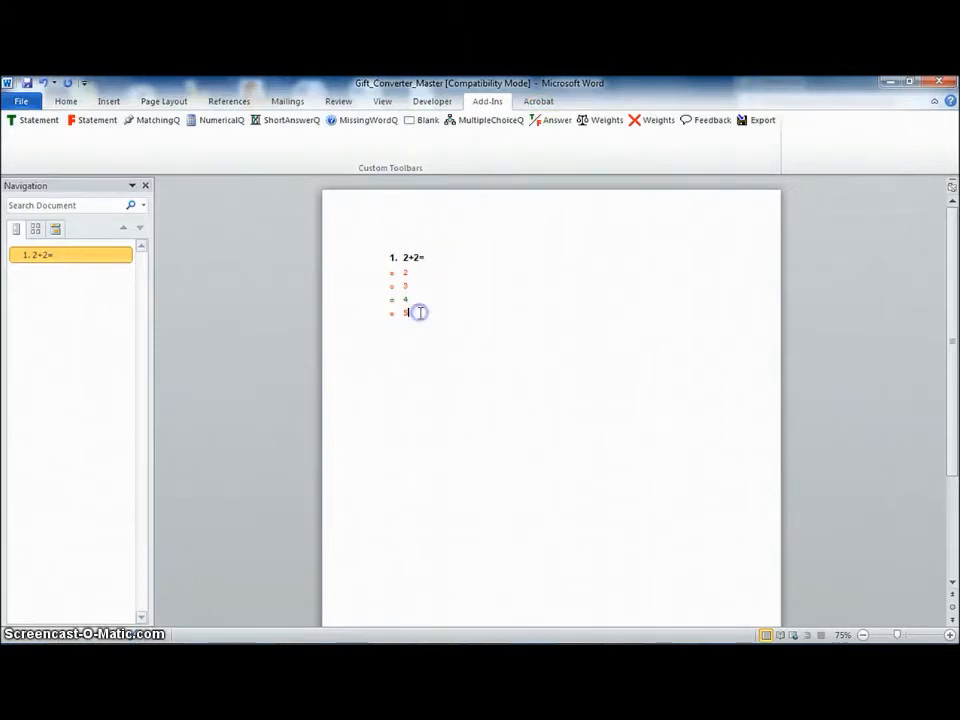
pyautogui.click(24, 120)
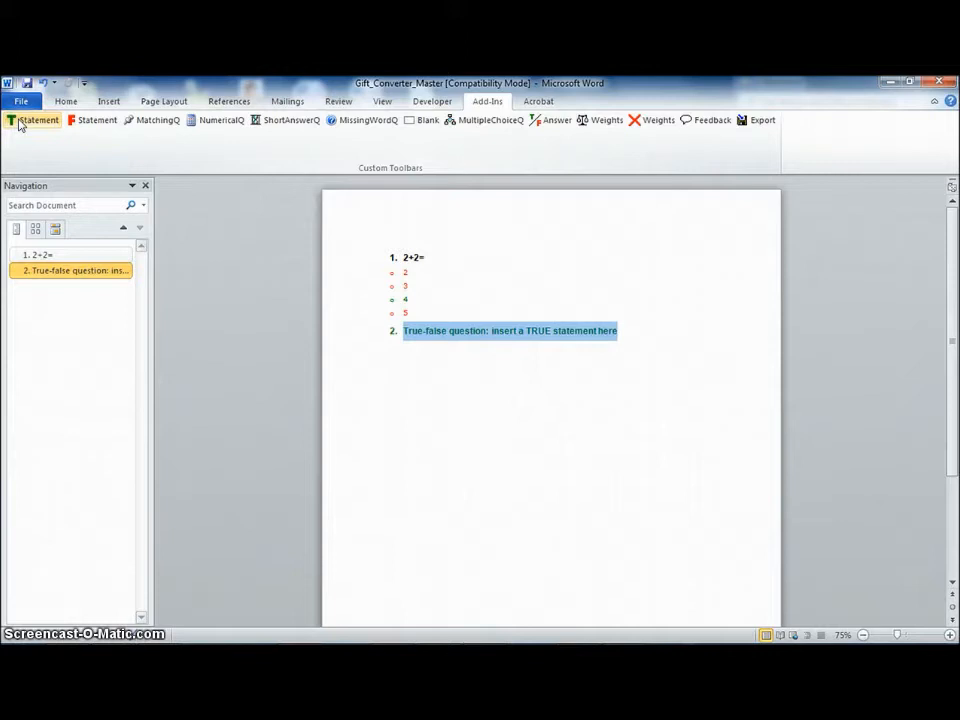
pyautogui.write('4+')
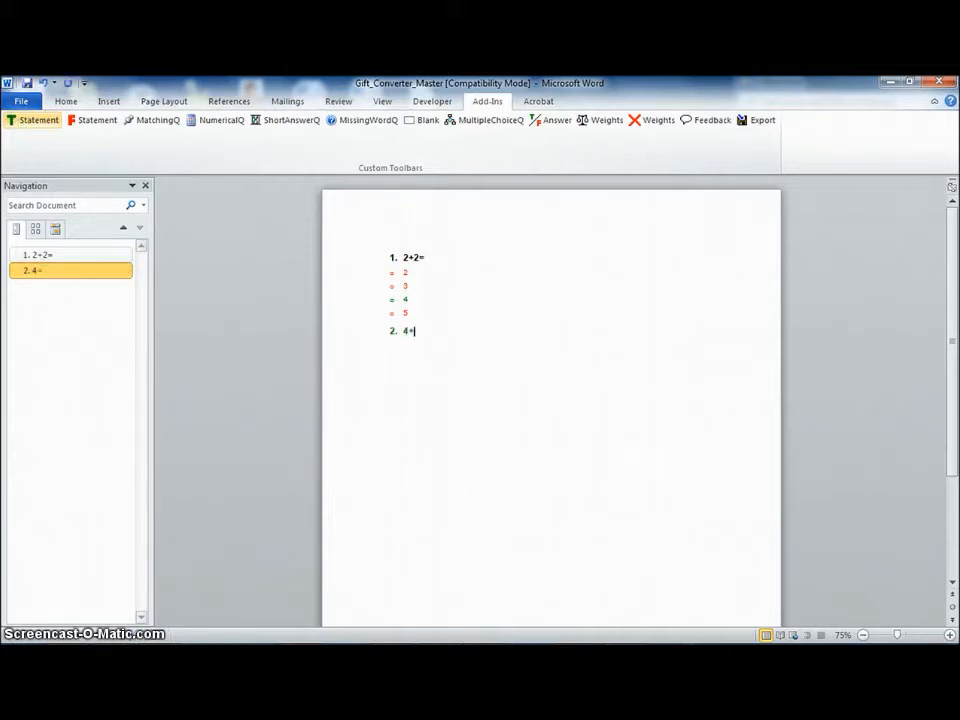
pyautogui.write('4=8')
# Add a false statement question reading "H2O is an element.".
pyautogui.click(92, 120)
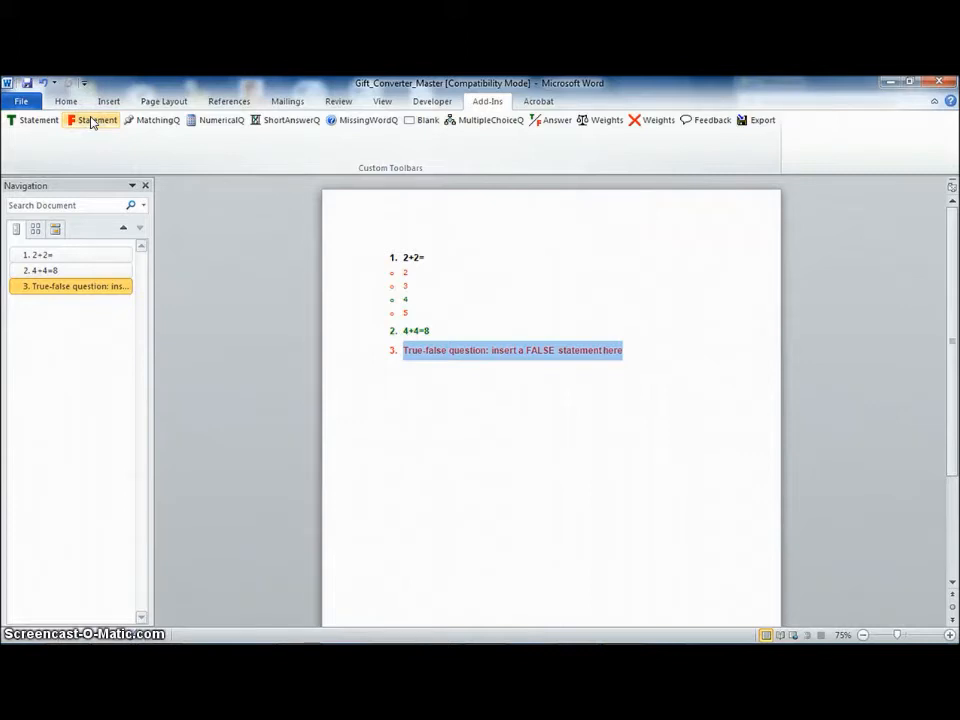
pyautogui.write('H2O')
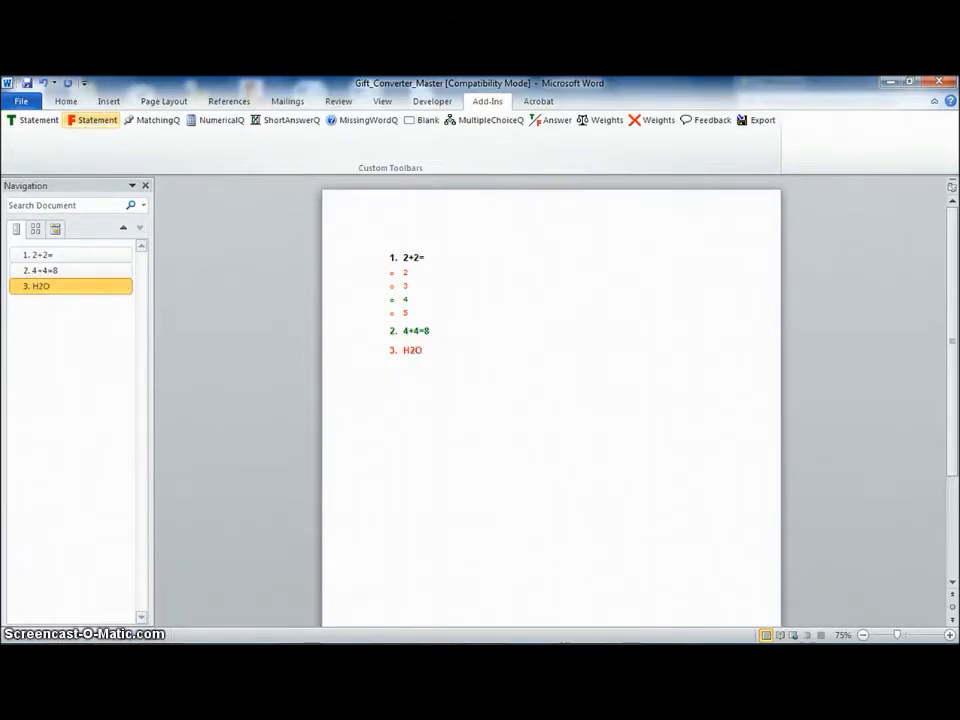
pyautogui.write(' is an element.')
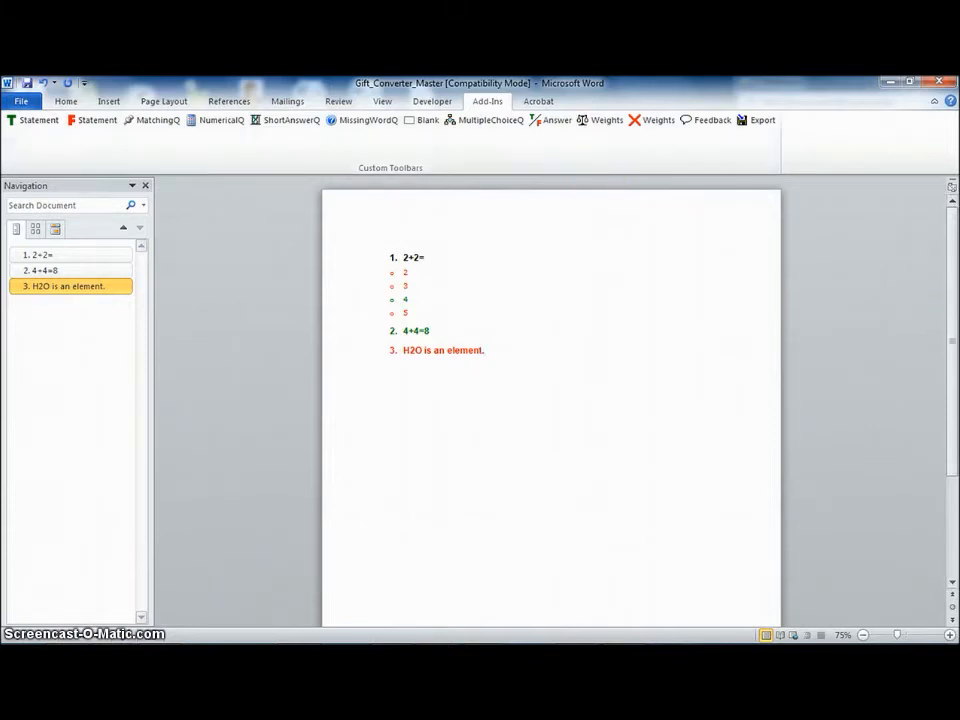
# Save a copy of the document to the Desktop as "Sample 9.3" in Word 97-2003 format.
pyautogui.click(20, 102)
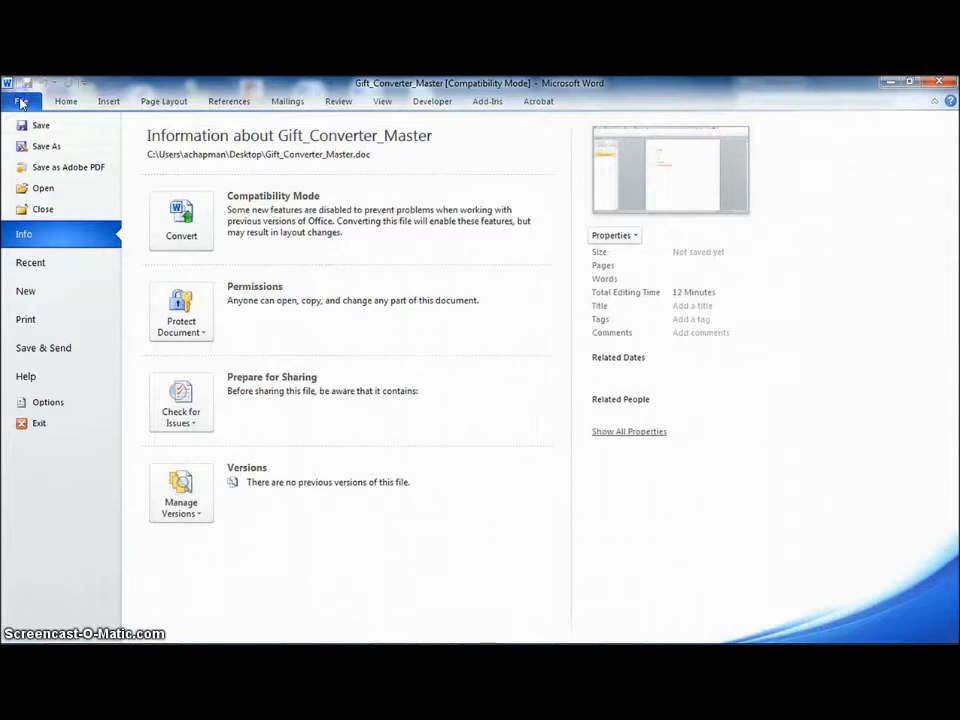
pyautogui.click(31, 148)
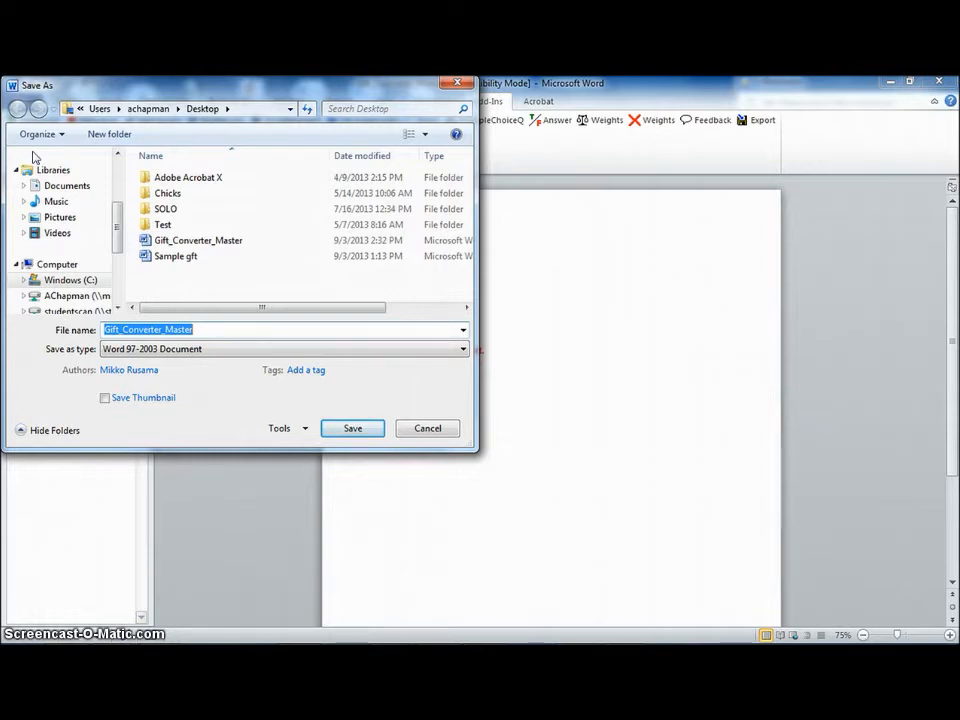
pyautogui.write('Sample')
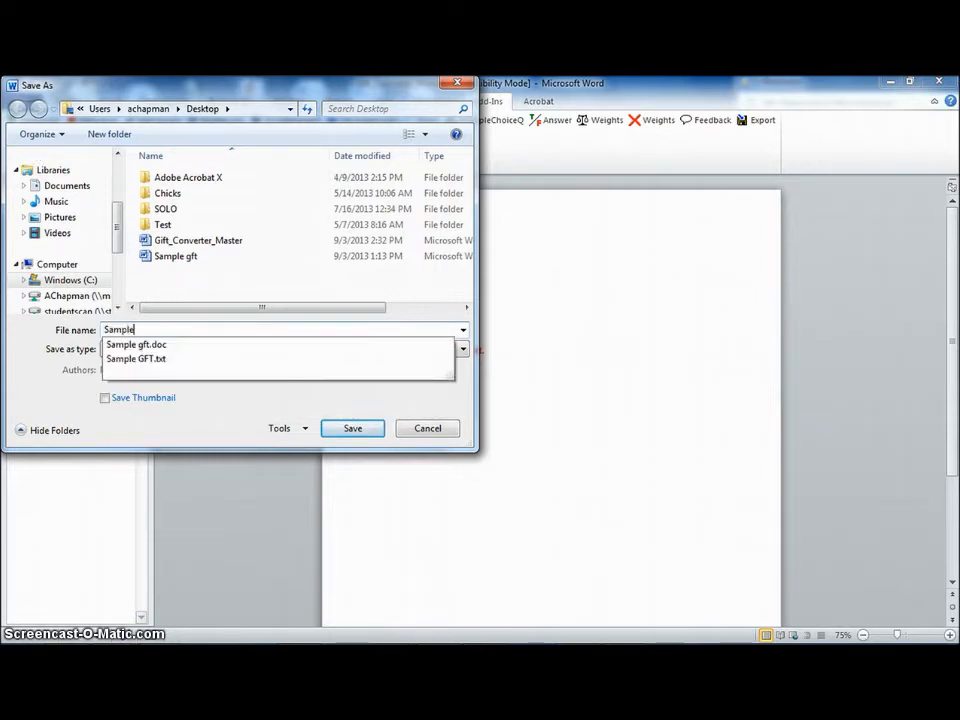
pyautogui.write(' 9.3')
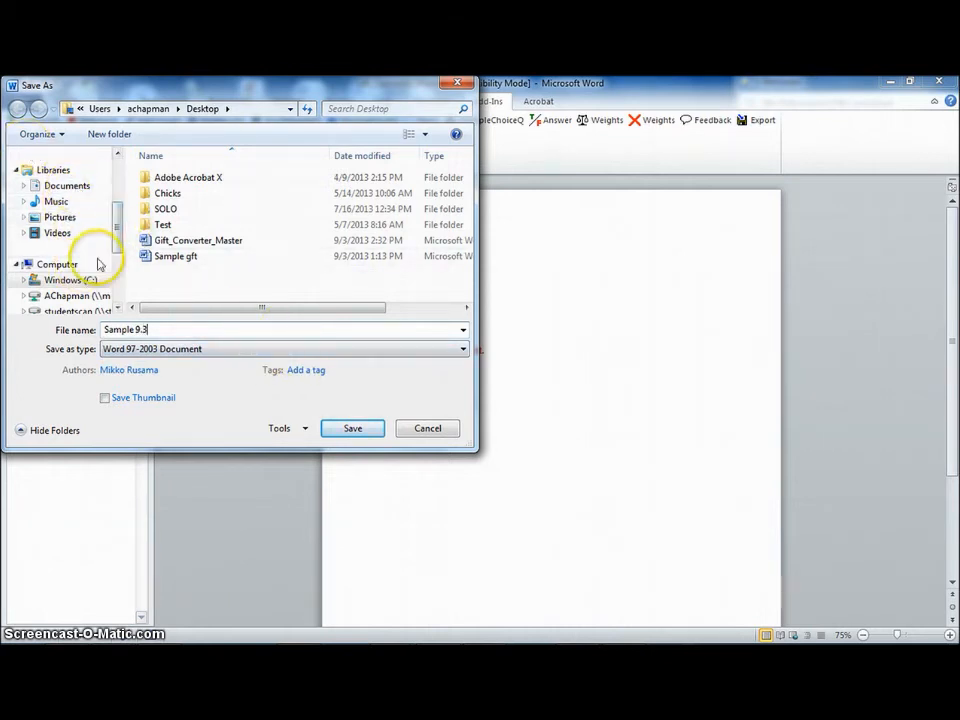
pyautogui.scroll(3, 80, 230)
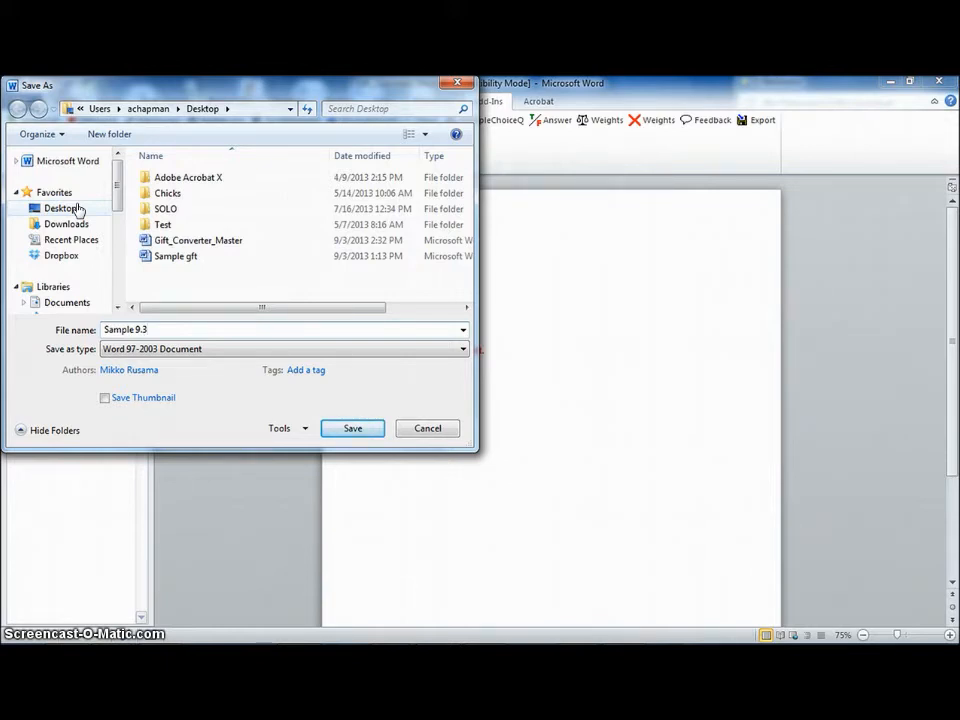
pyautogui.click(78, 208)
pyautogui.click(369, 426)
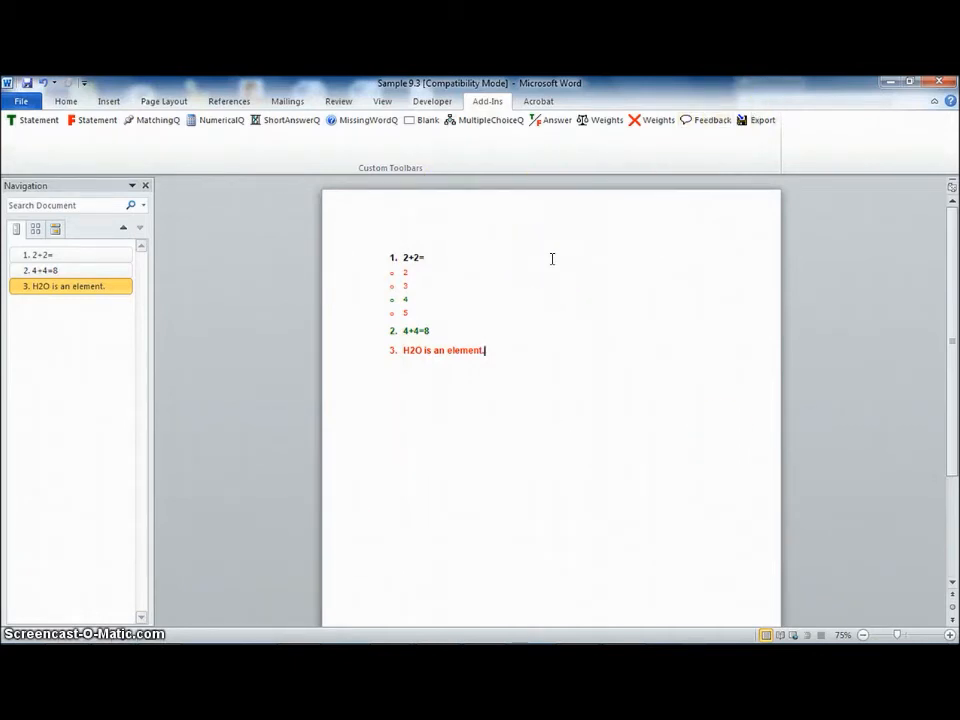
# Export the questions to the Desktop as a plain text file named "sample 9.3".
pyautogui.click(766, 123)
pyautogui.click(270, 310)
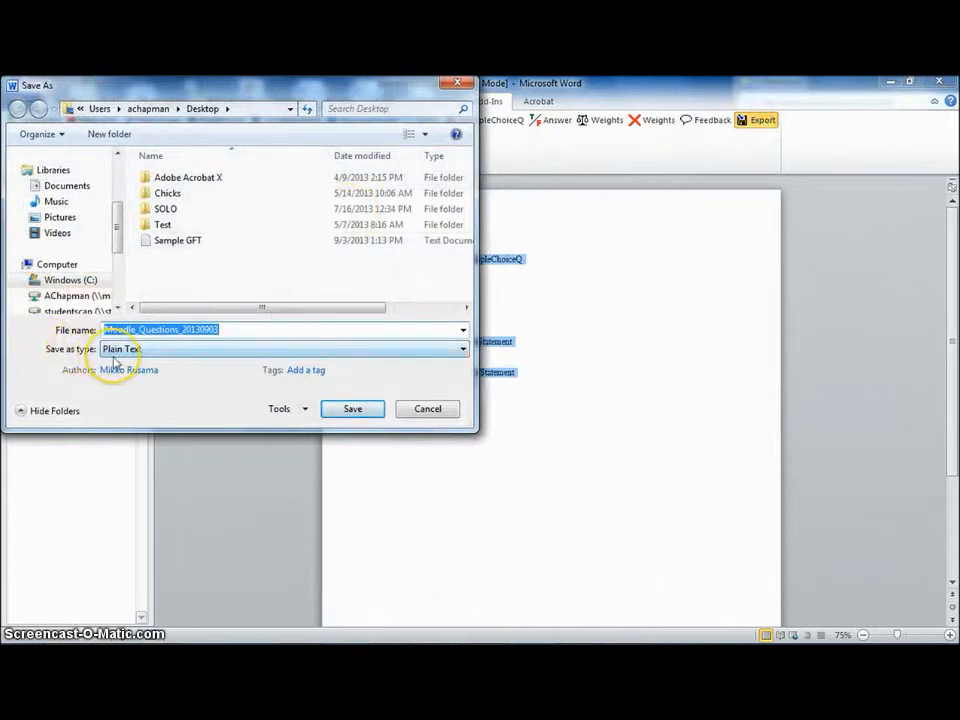
pyautogui.write('sampl')
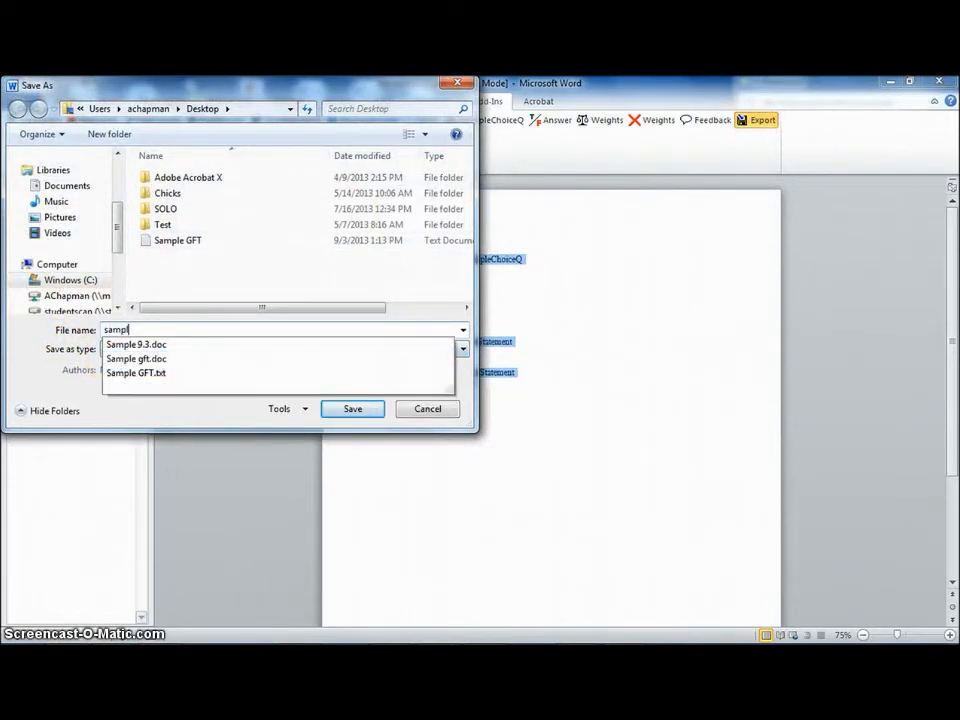
pyautogui.write('e 9.3')
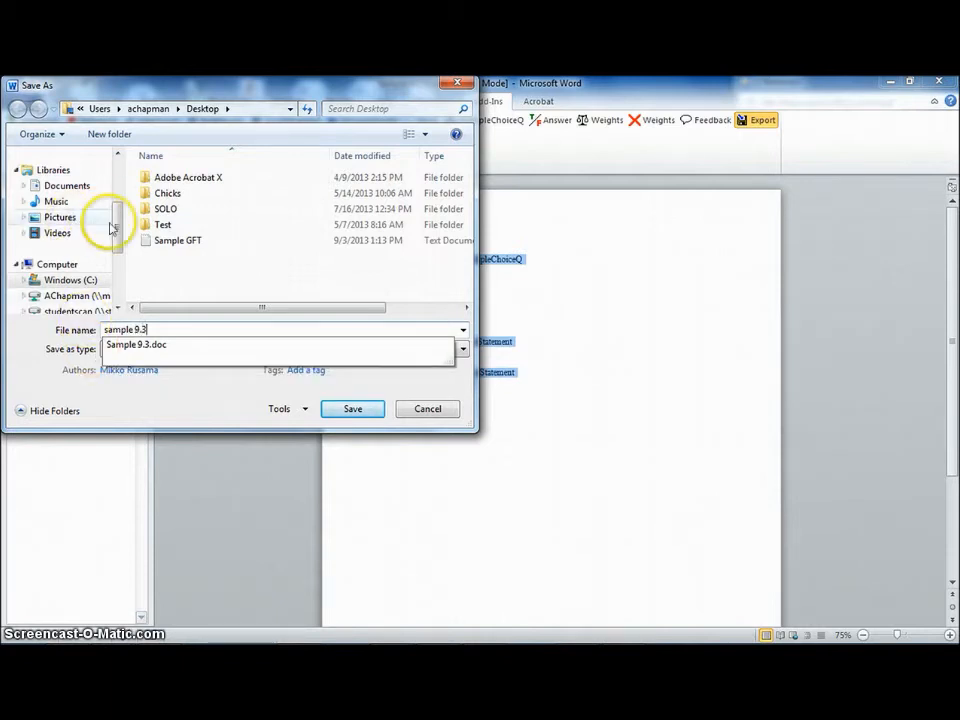
pyautogui.moveTo(117, 228); pyautogui.dragTo(118, 194)
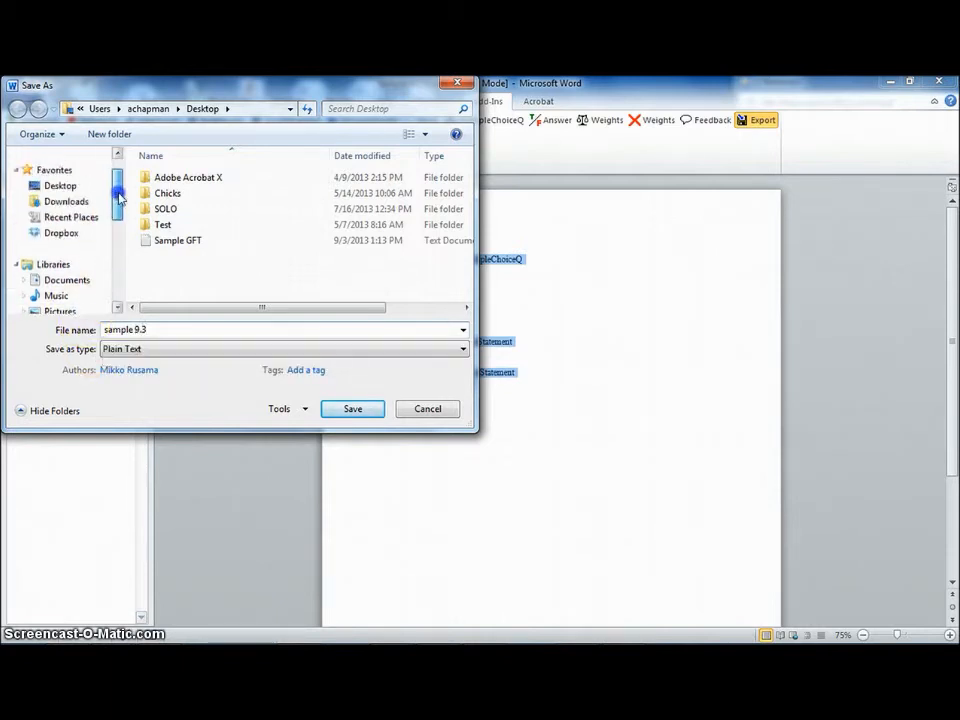
pyautogui.click(60, 188)
pyautogui.click(356, 406)
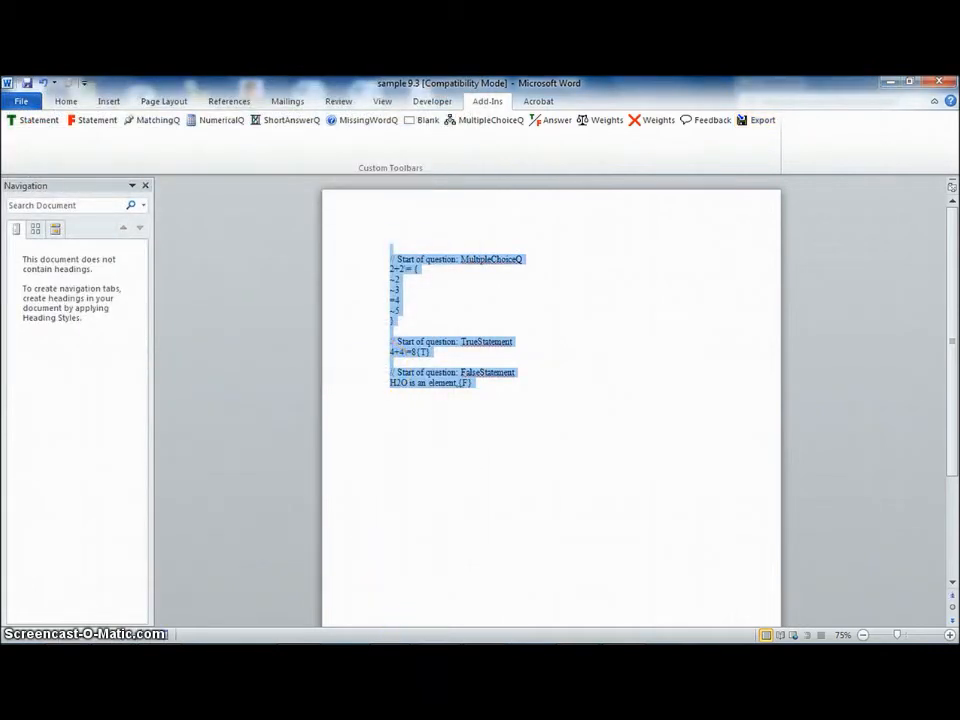
# Switch to the Moodle course in Firefox and open the category editor of its question bank.
pyautogui.moveTo(484, 656)
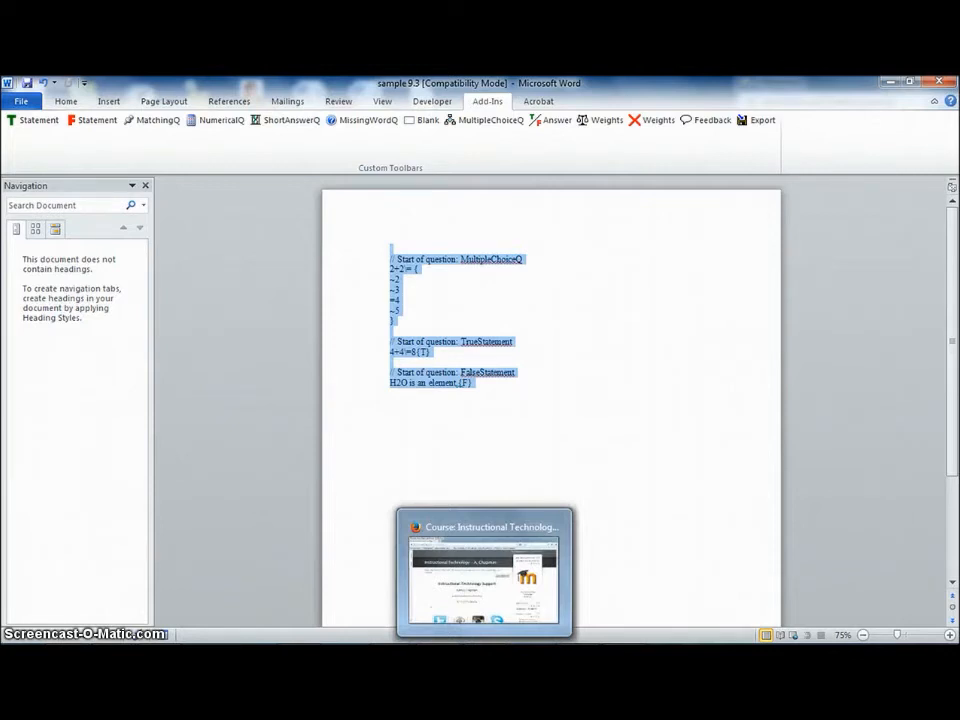
pyautogui.click(484, 656)
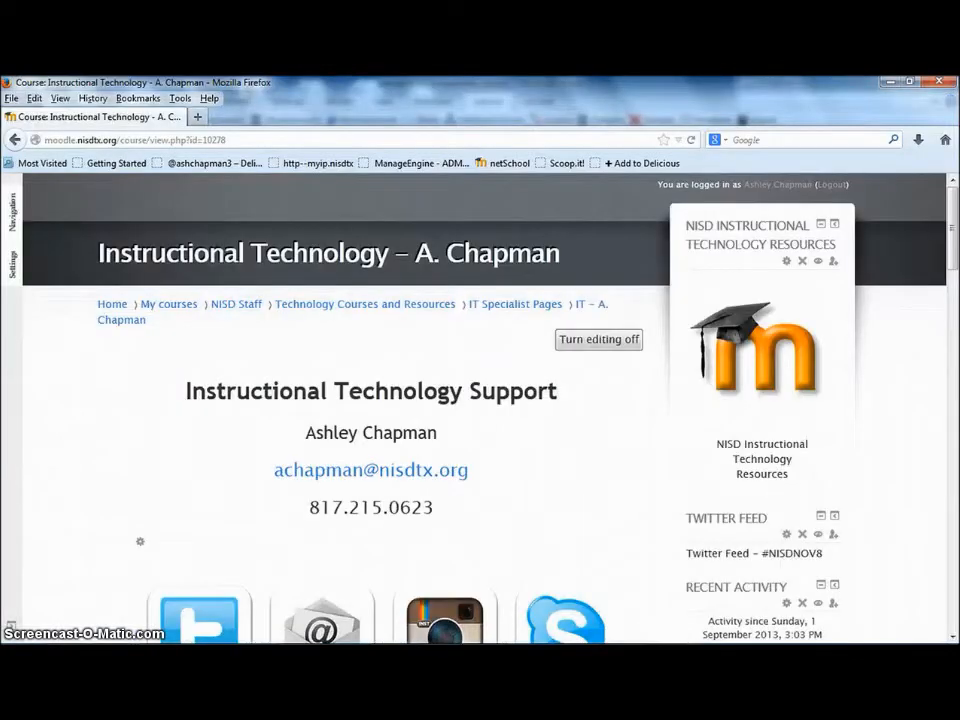
pyautogui.click(12, 266)
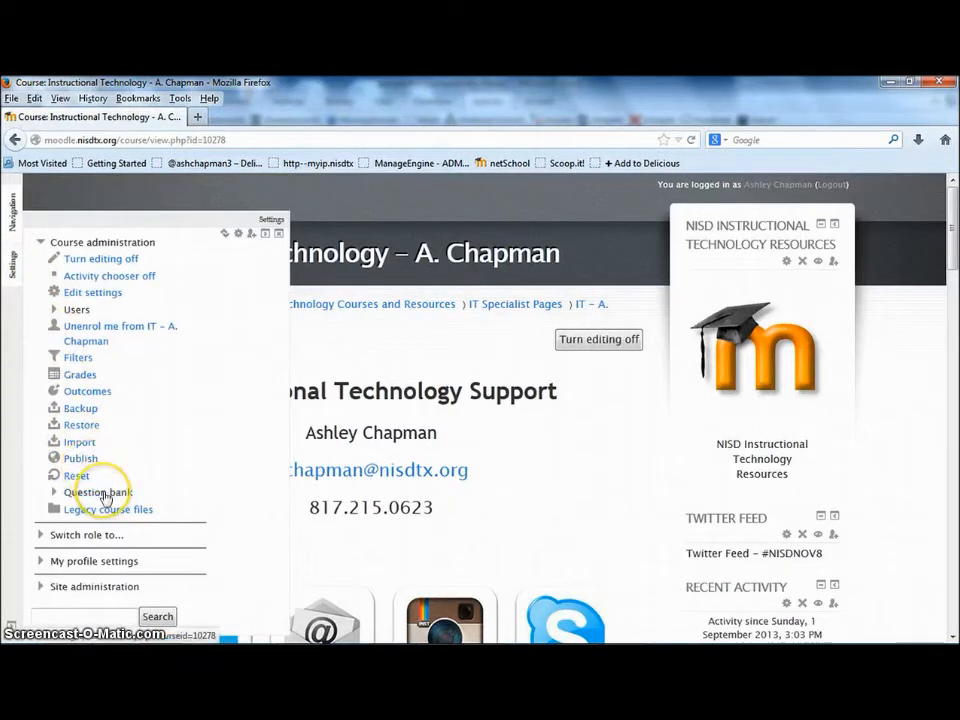
pyautogui.click(100, 491)
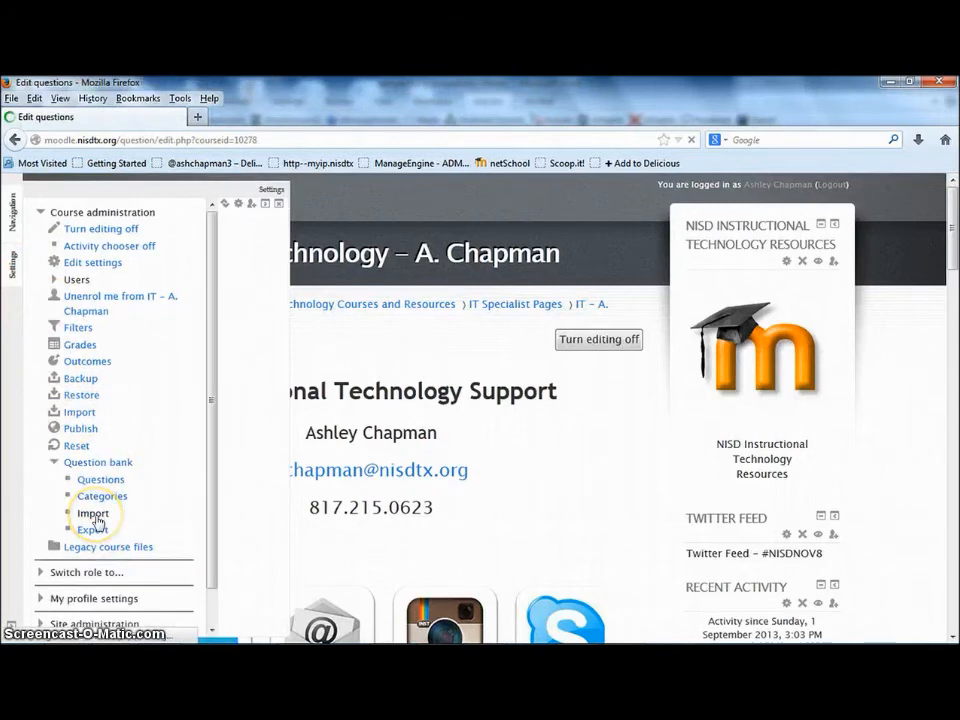
pyautogui.moveTo(11, 263)
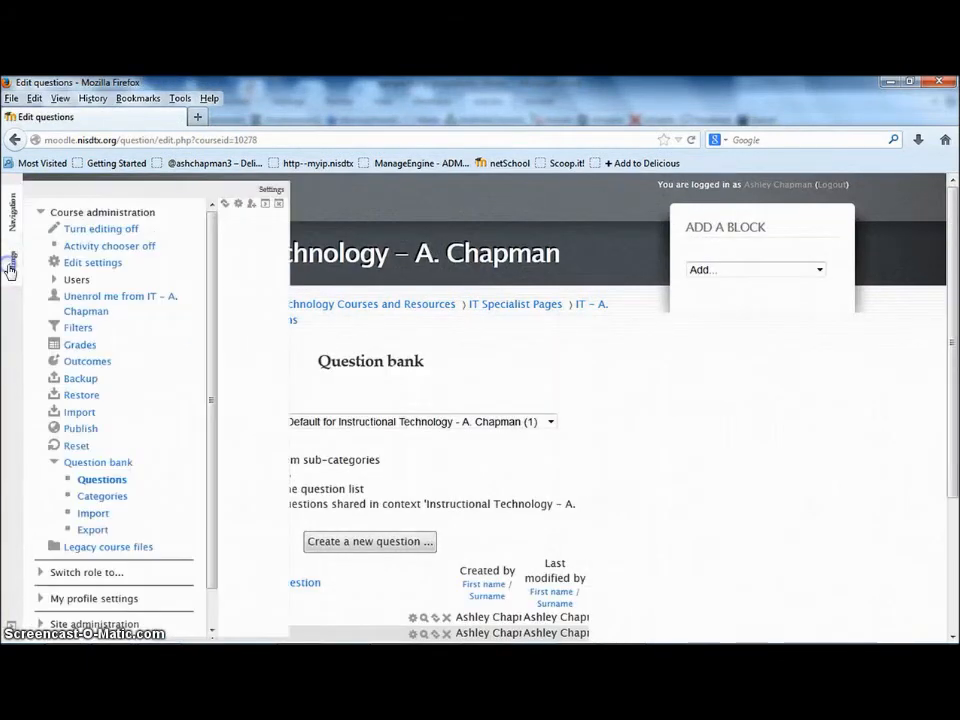
pyautogui.click(123, 497)
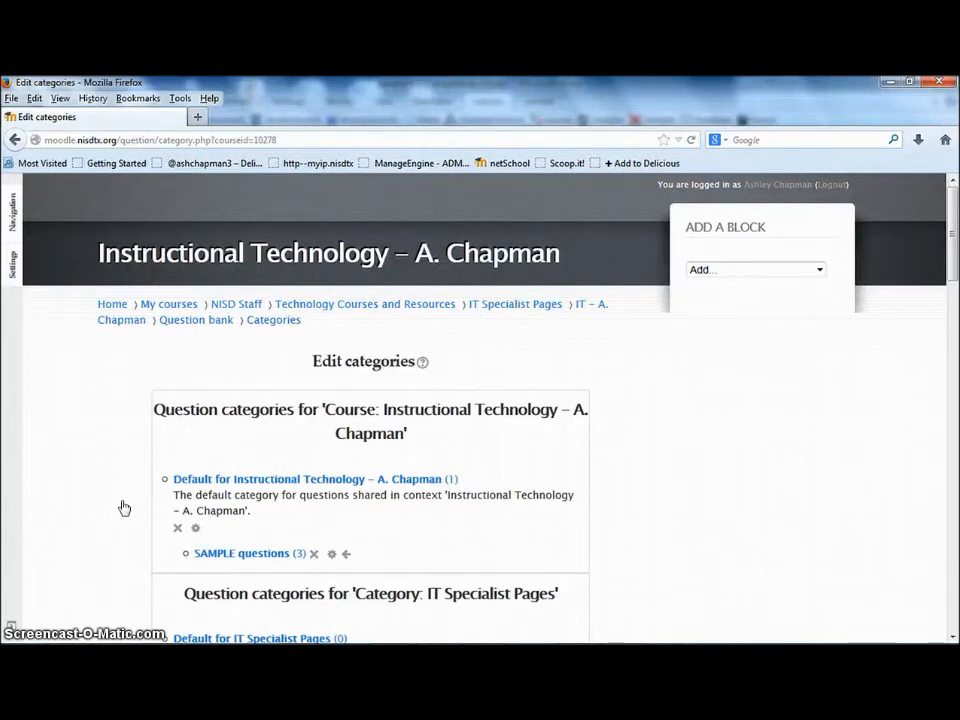
# Add a question category named "Sample 2" under the course's default category.
pyautogui.scroll(-15, 404, 464)
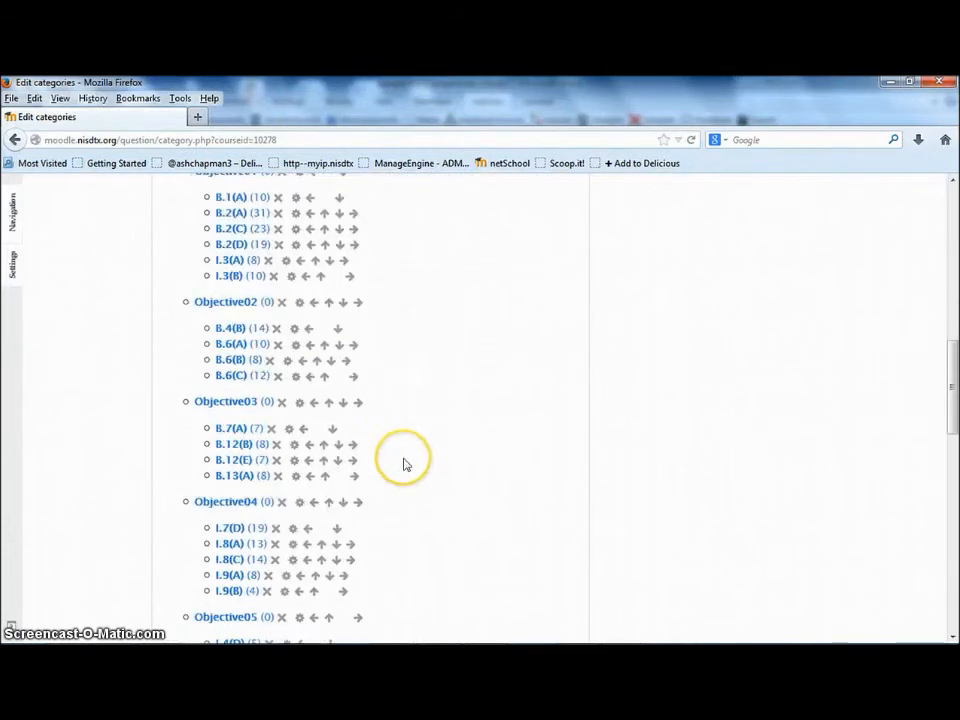
pyautogui.scroll(-2, 405, 463)
pyautogui.click(311, 401)
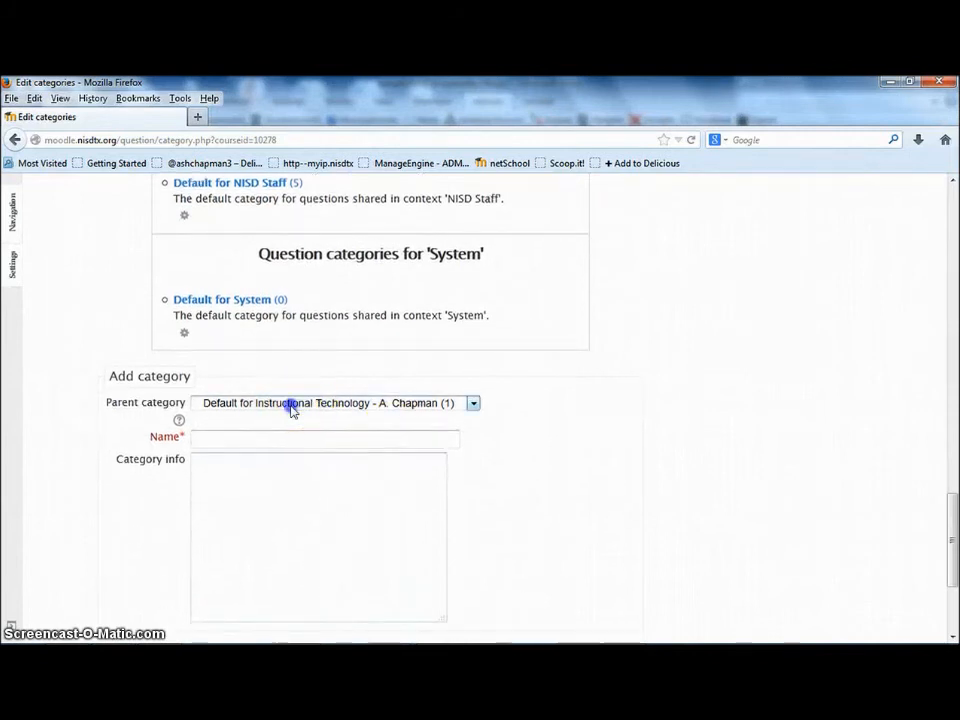
pyautogui.click(707, 440)
pyautogui.click(173, 443)
pyautogui.write('Sample 2')
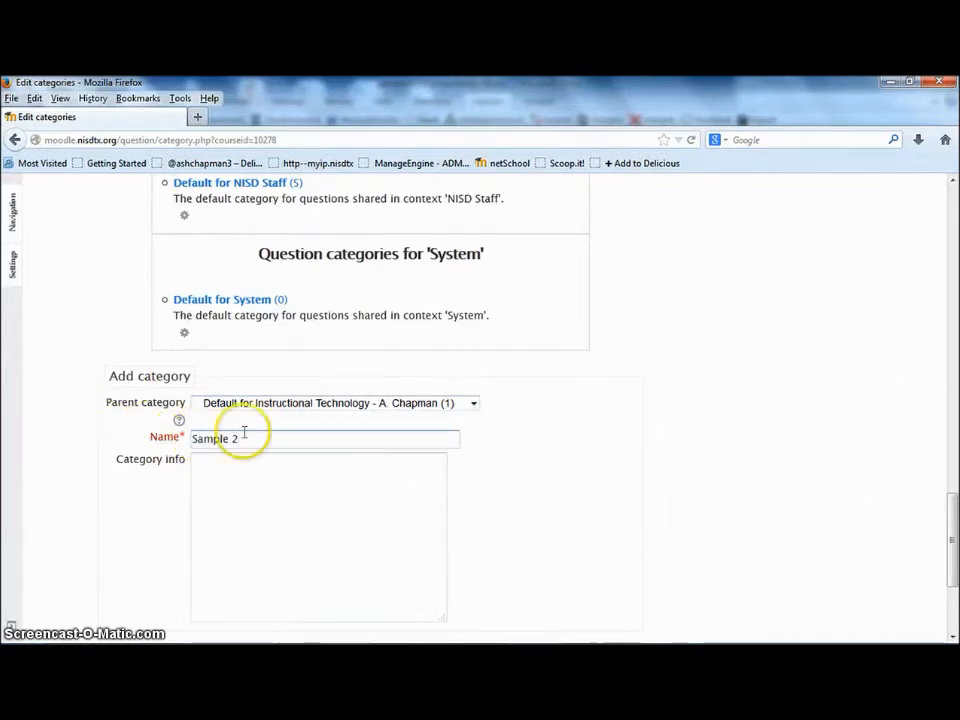
pyautogui.scroll(-3, 310, 474)
pyautogui.scroll(-1, 310, 474)
pyautogui.click(400, 469)
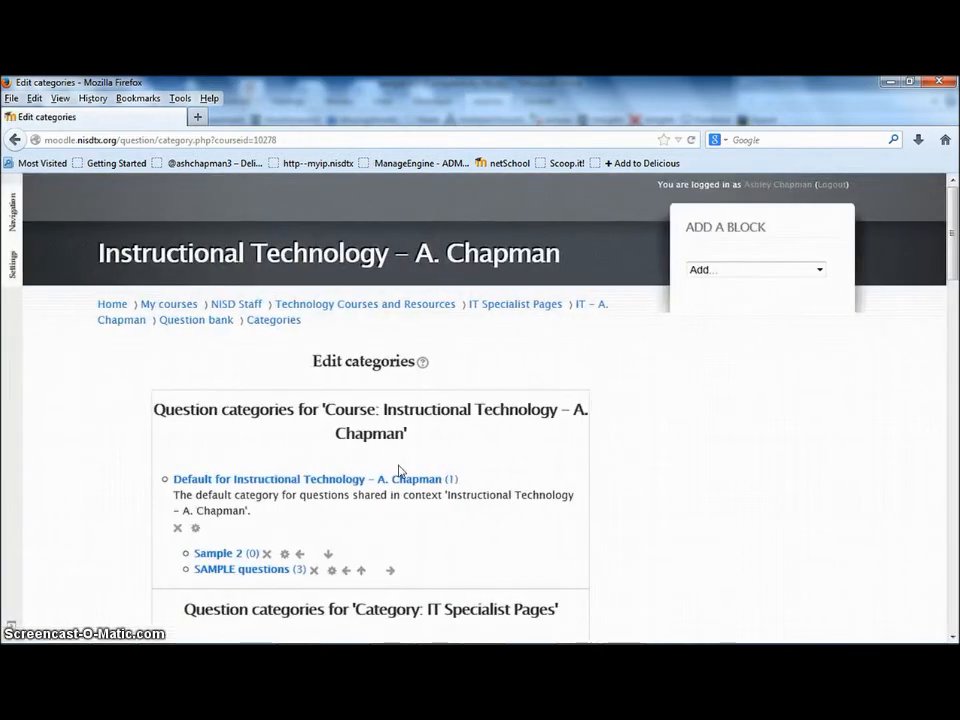
# Open the question bank's import form and choose Gift format with Sample 2 as the import category.
pyautogui.click(12, 262)
pyautogui.click(93, 513)
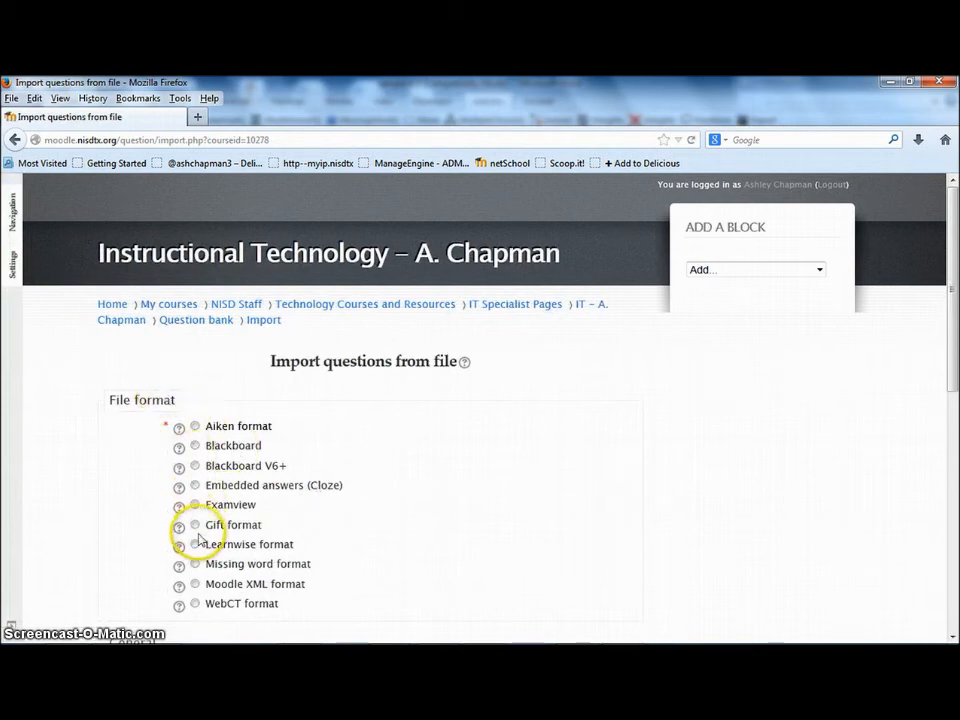
pyautogui.click(194, 524)
pyautogui.scroll(-6, 467, 520)
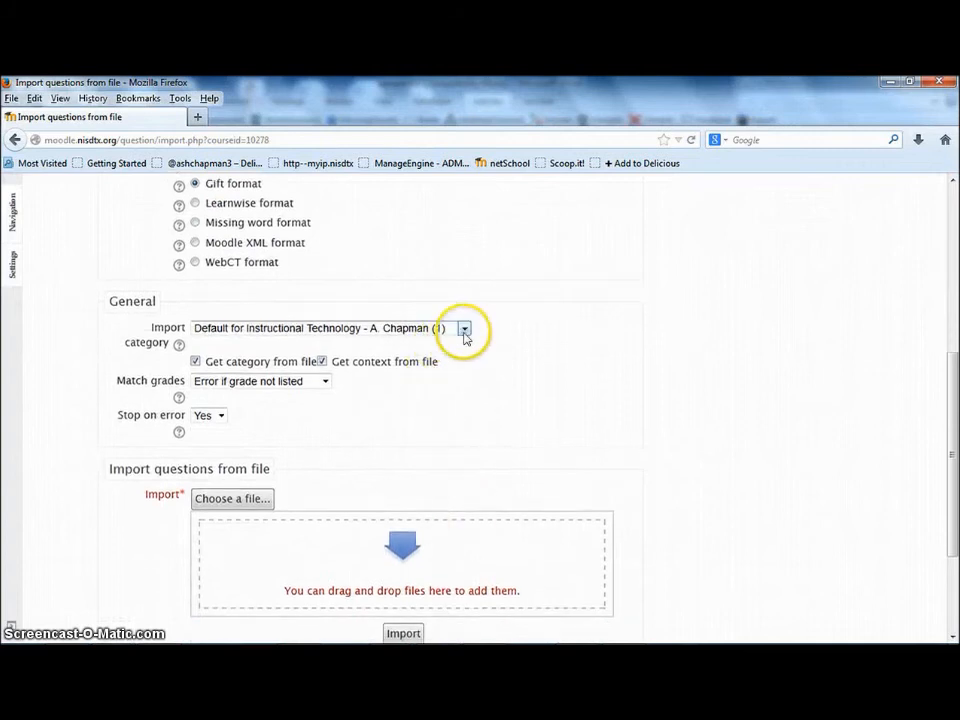
pyautogui.click(465, 330)
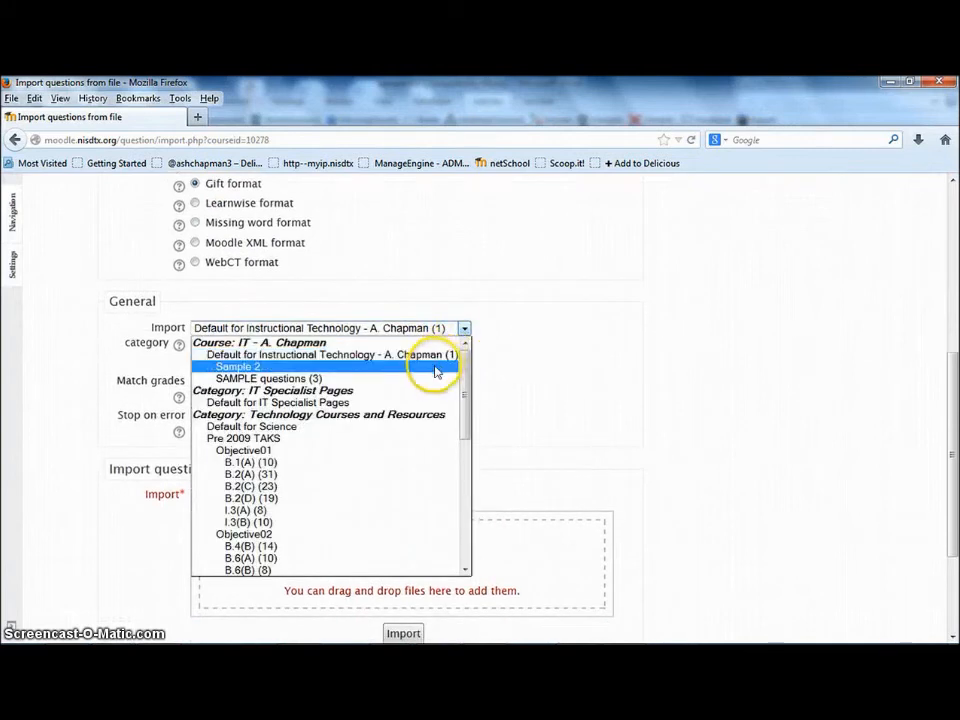
pyautogui.click(437, 368)
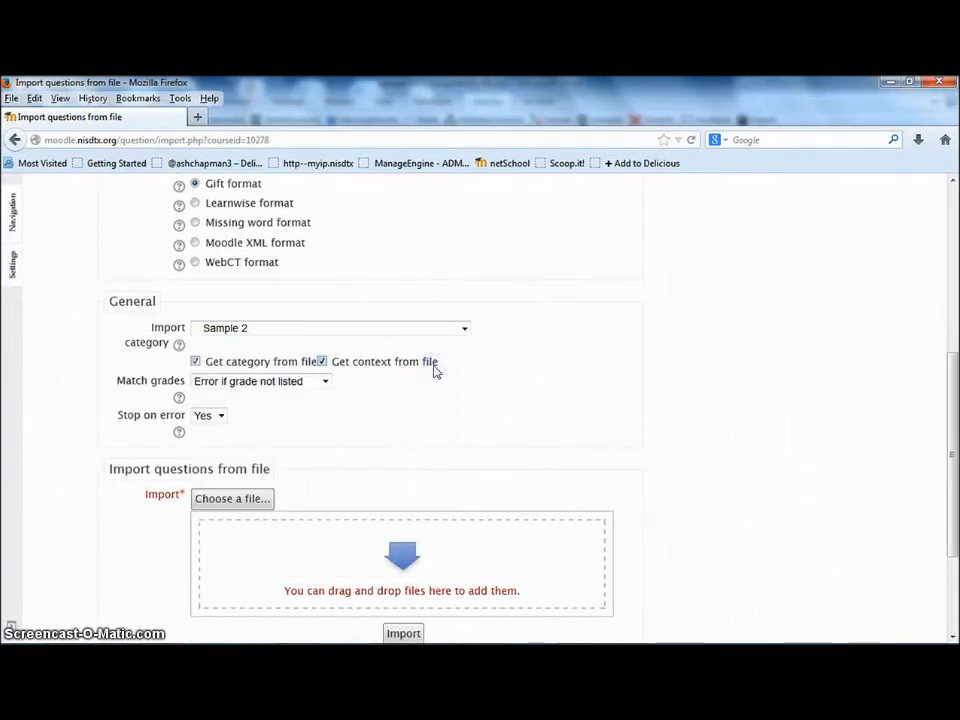
pyautogui.scroll(-2, 566, 418)
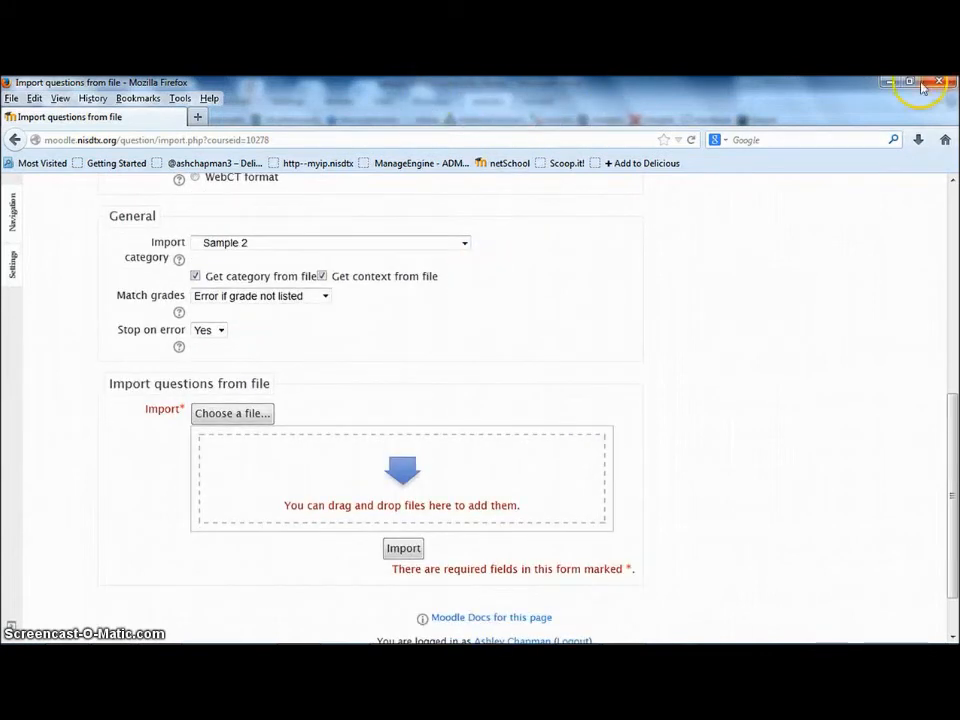
# Uncover the desktop beside the browser window and add sample 9.3.txt from it to the import form's file area.
pyautogui.moveTo(490, 84); pyautogui.dragTo(711, 98)
pyautogui.click(343, 83)
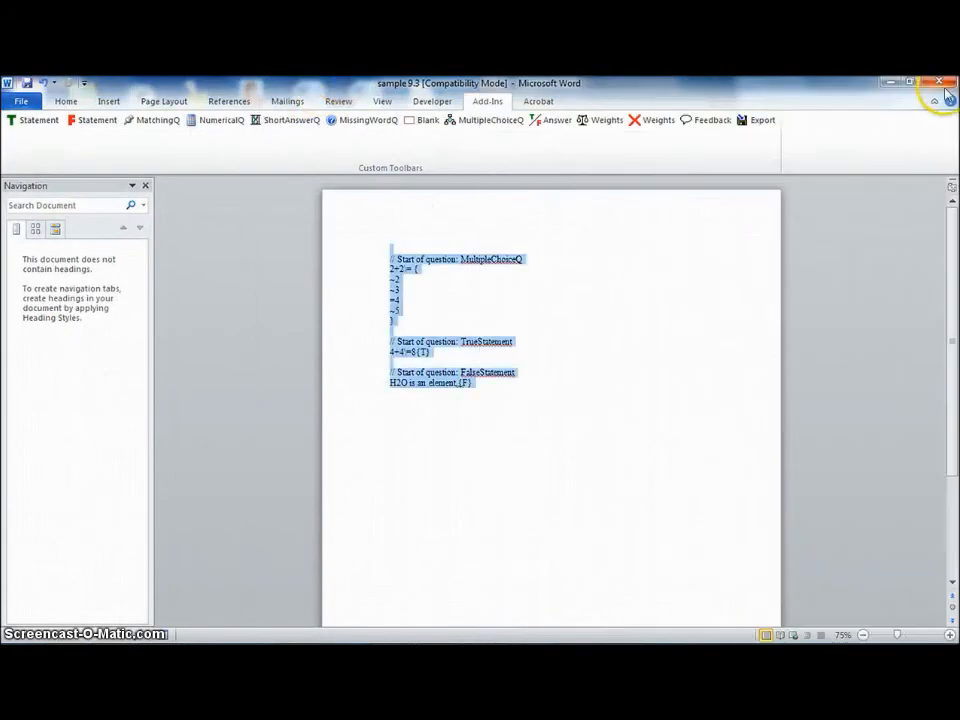
pyautogui.click(894, 84)
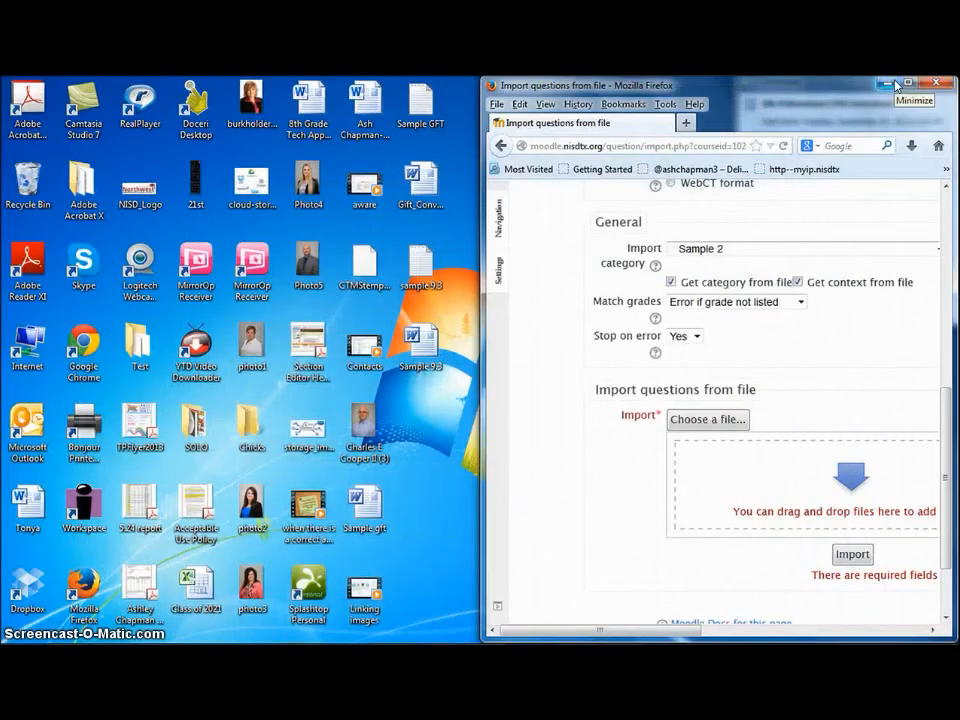
pyautogui.moveTo(421, 262); pyautogui.dragTo(809, 490)
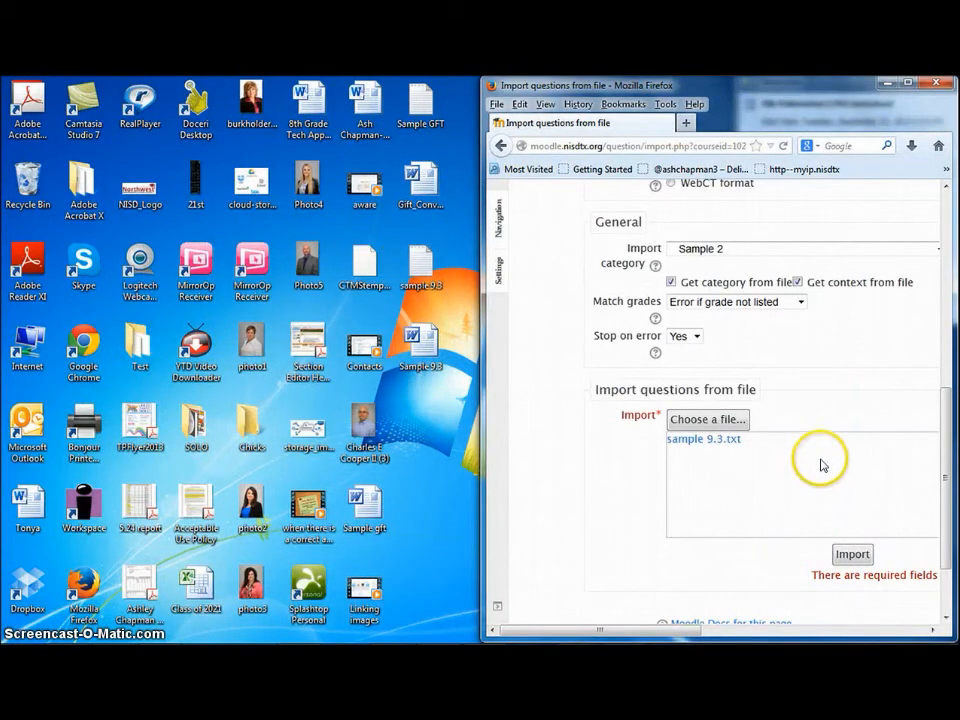
# Import the questions from the added file with the browser maximized, and continue to the question list of the Sample 2 category.
pyautogui.click(851, 551)
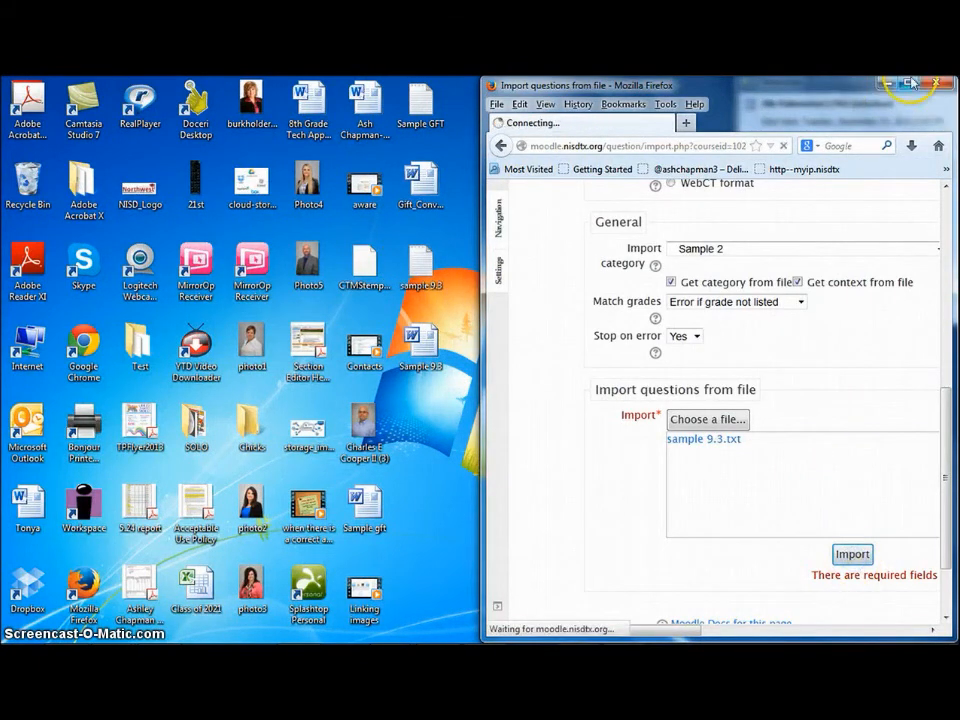
pyautogui.click(908, 83)
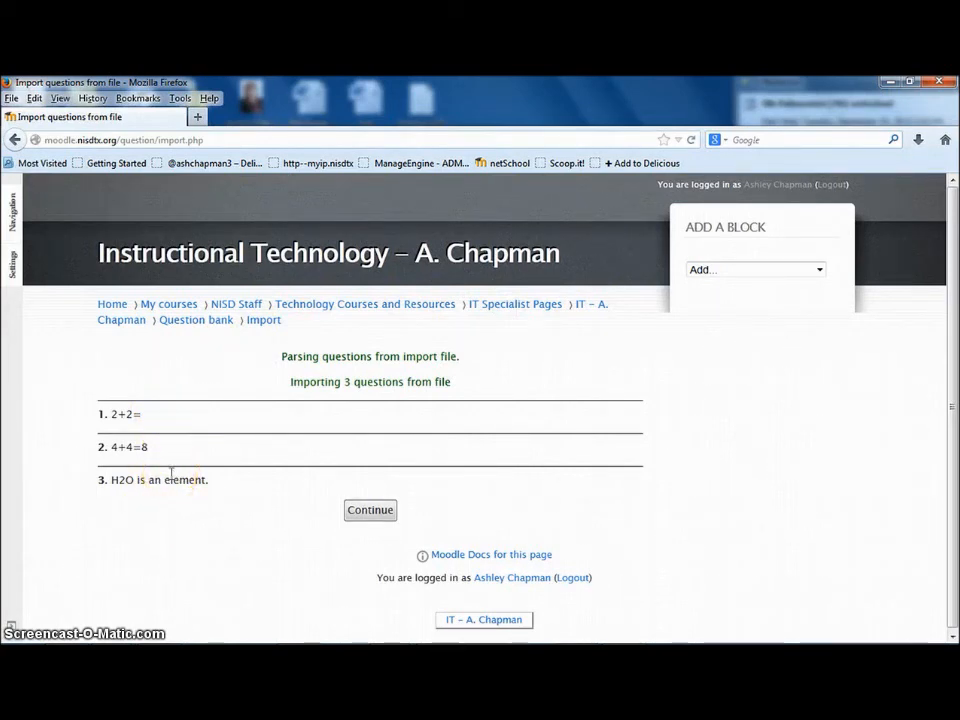
pyautogui.click(348, 511)
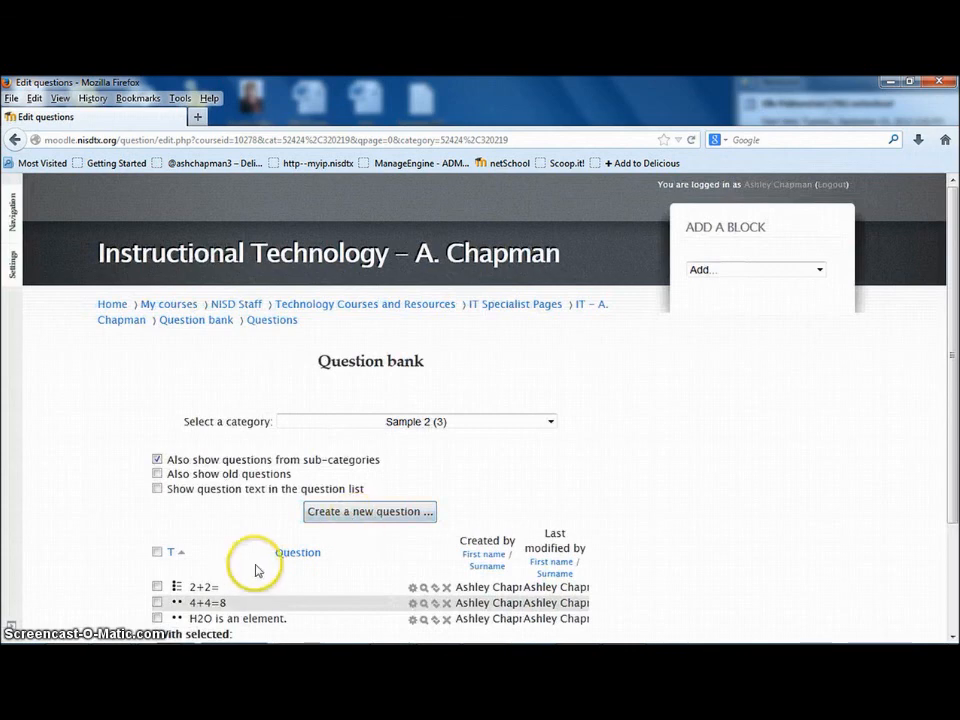
pyautogui.scroll(-3, 330, 480)
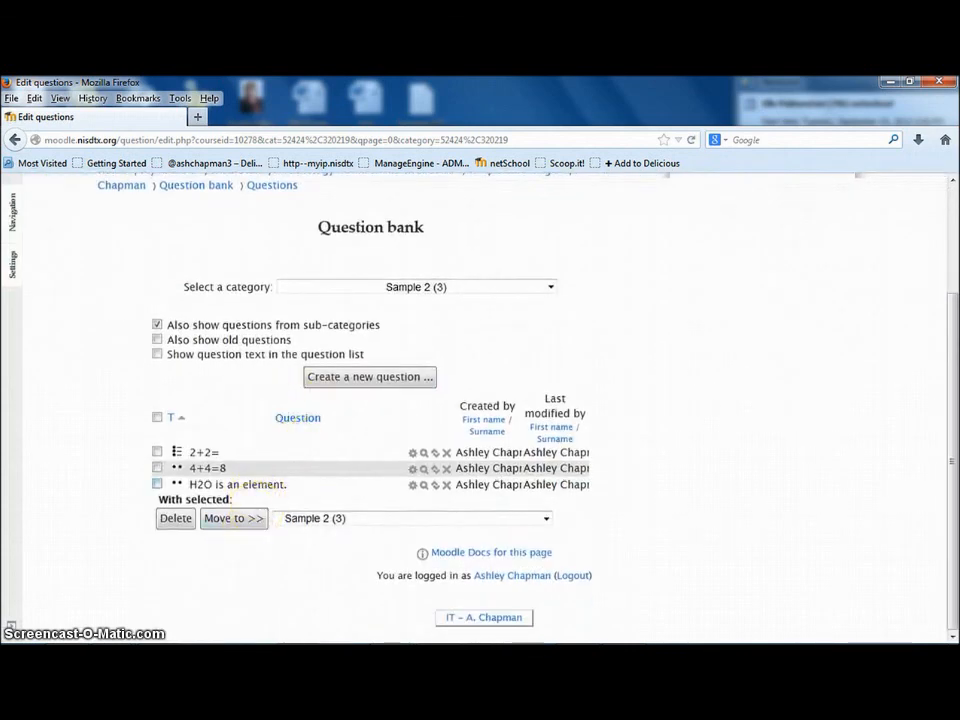